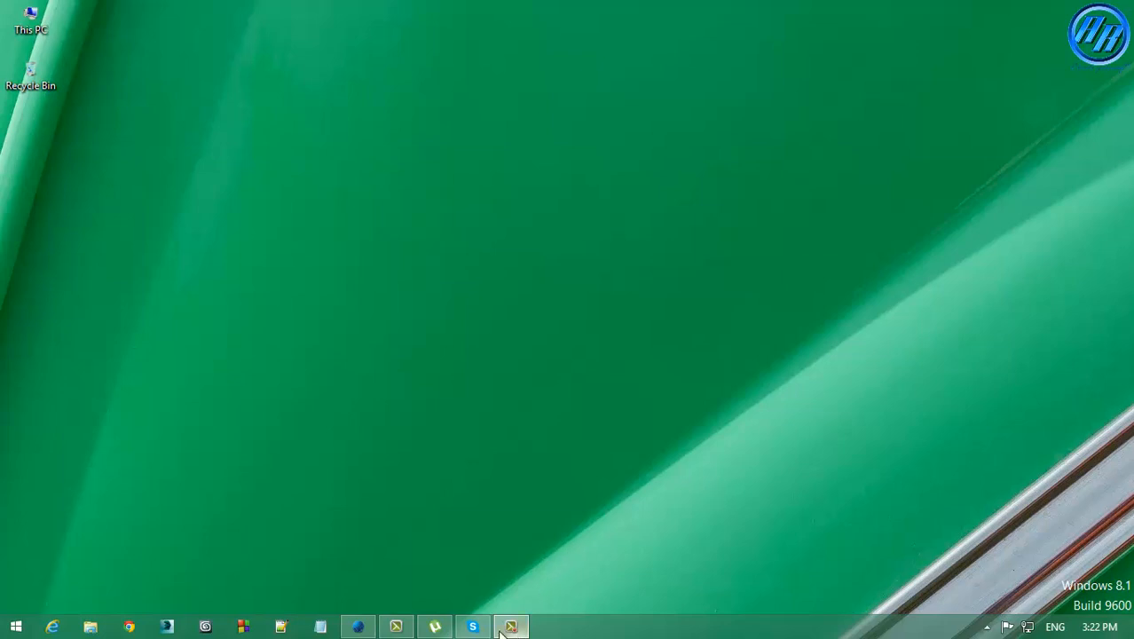
Switch to Camtasia Studio and import the recording "Cut video edite -2" from the camtasia my tutirial folder.
left_click(405, 590)
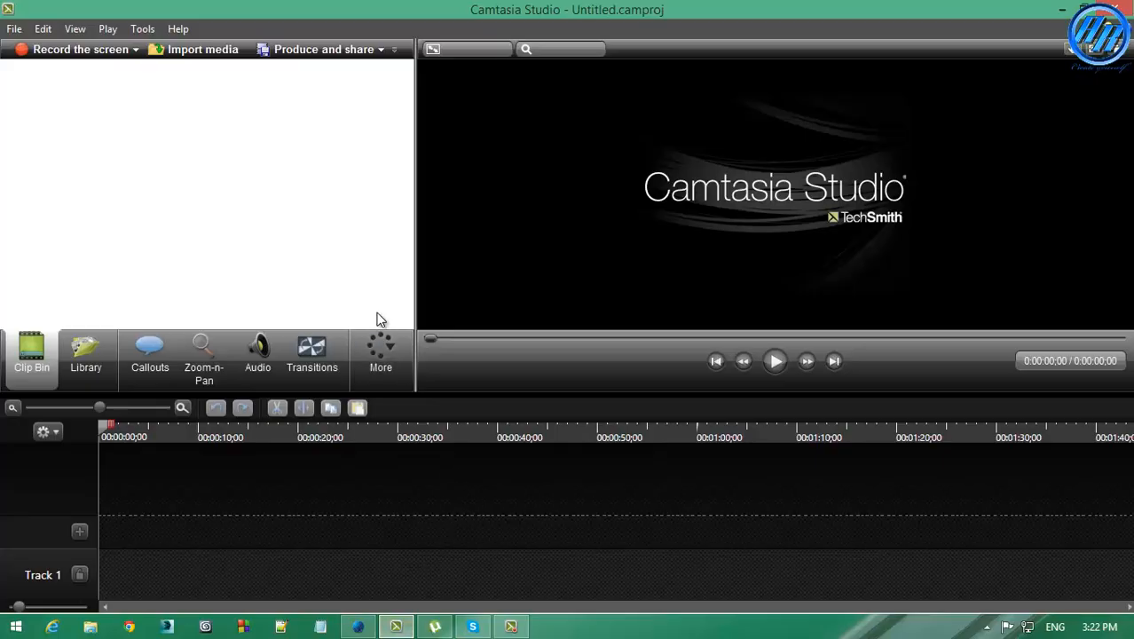
left_click(190, 51)
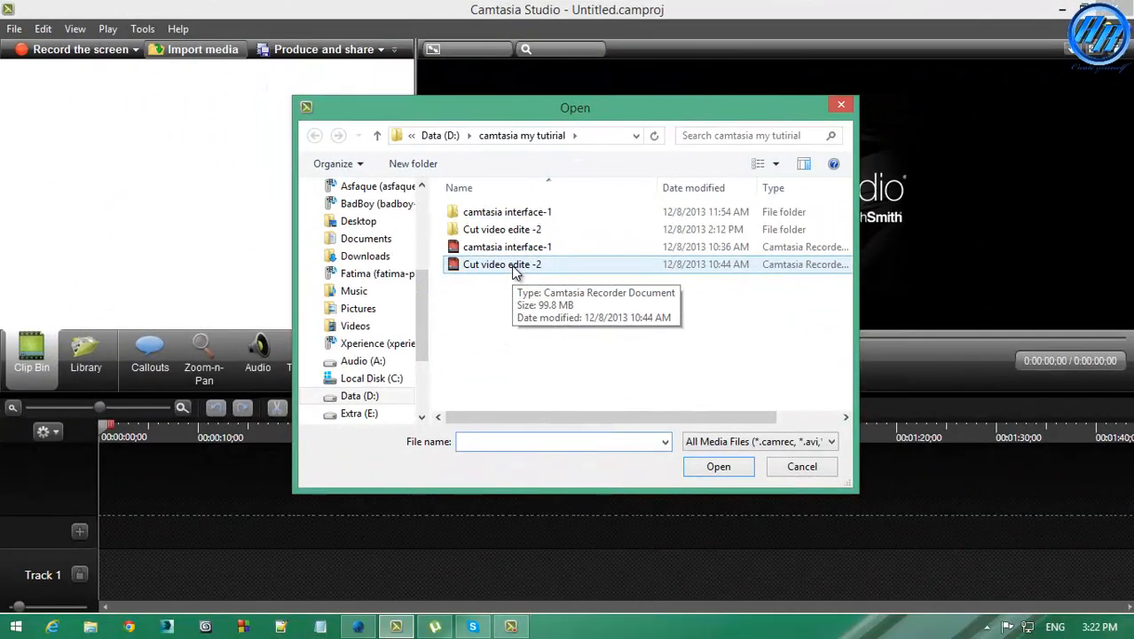
double_click(515, 265)
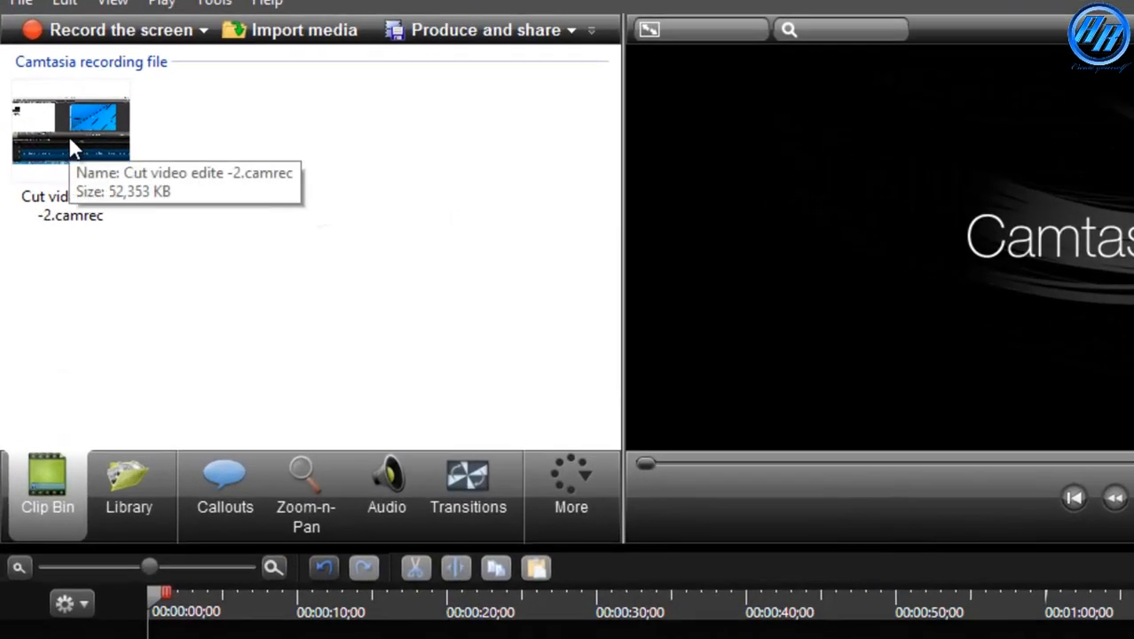
Add the imported recording to the timeline and accept editing dimensions of 852 x 480.
left_click(70, 136)
right_click(78, 136)
left_click(131, 154)
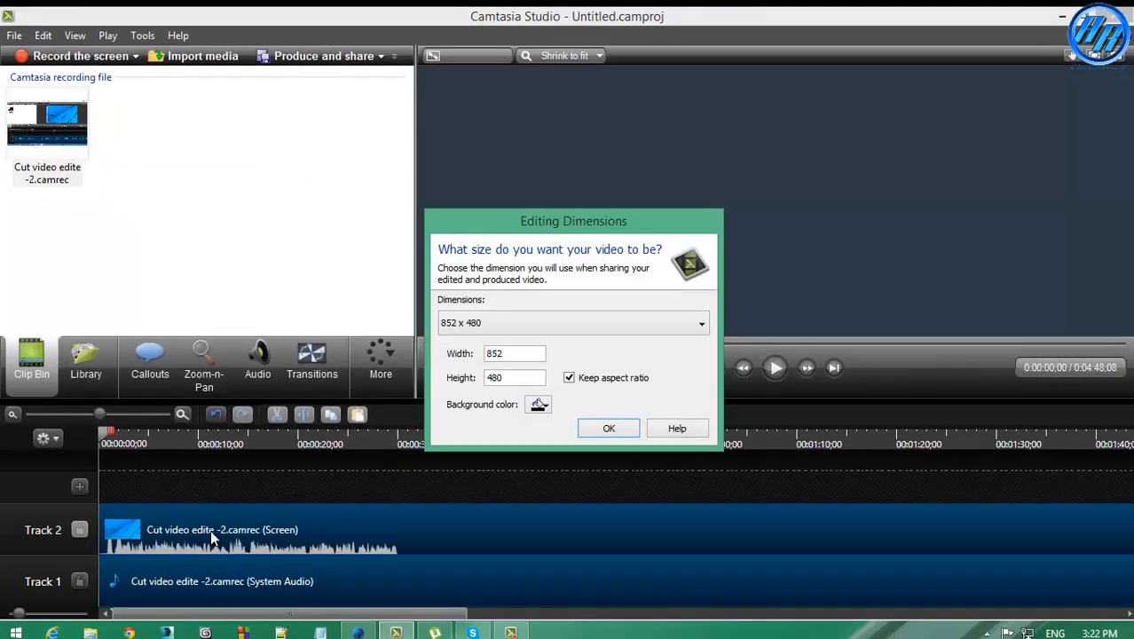
left_click(610, 430)
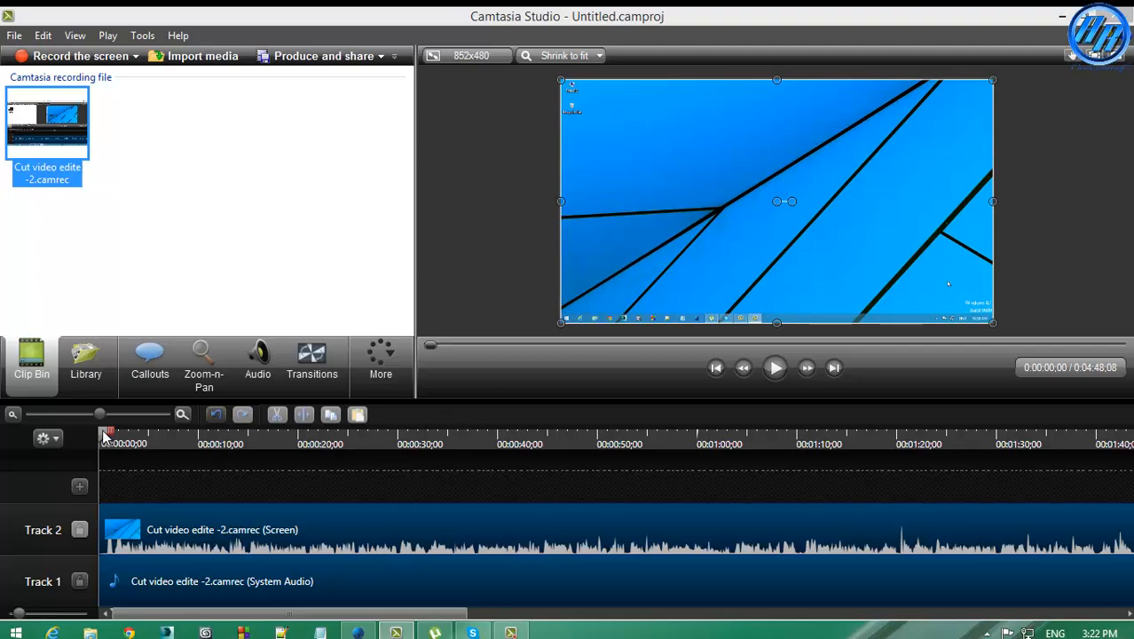
Play the video up to 0:00:34;24 and select the screen clip on the preview canvas.
left_click_drag(104, 435, 474, 456)
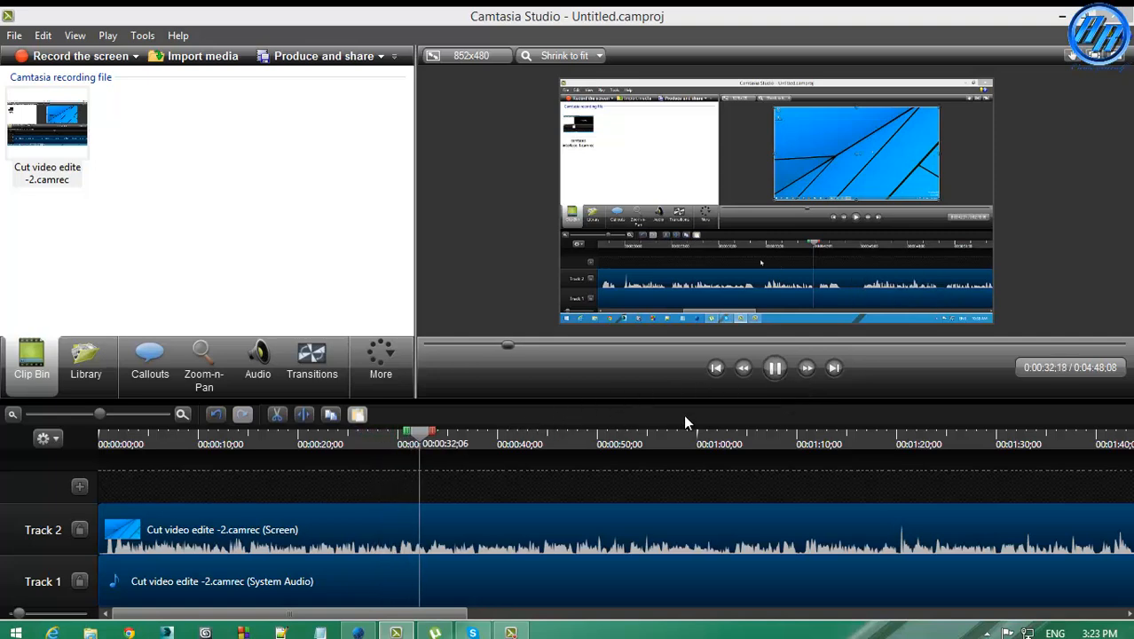
left_click(775, 374)
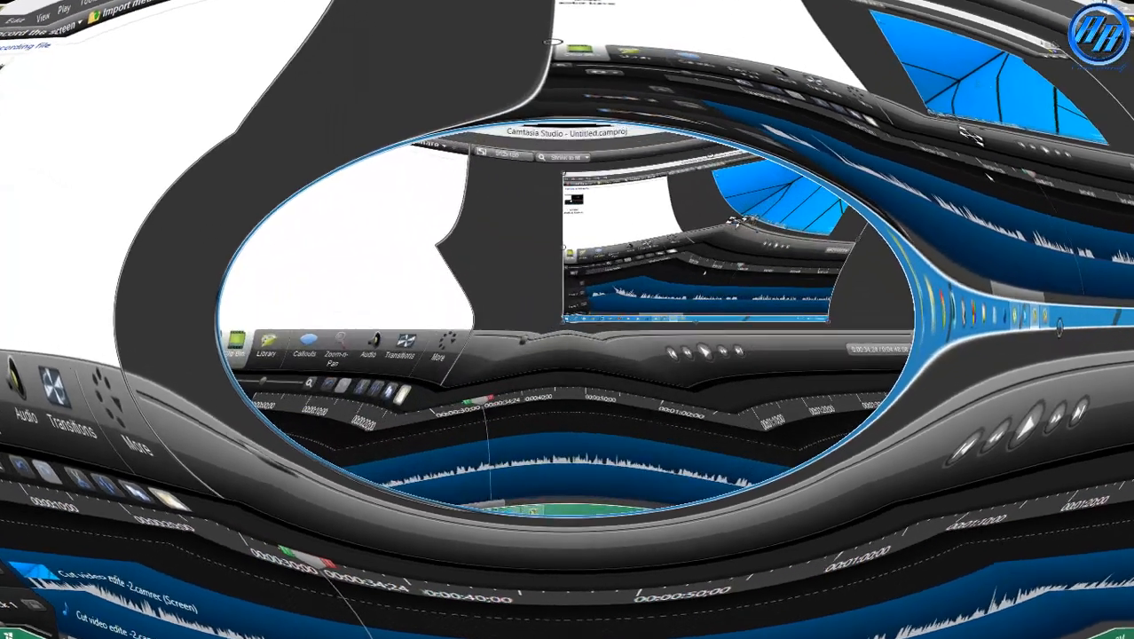
left_click(794, 231)
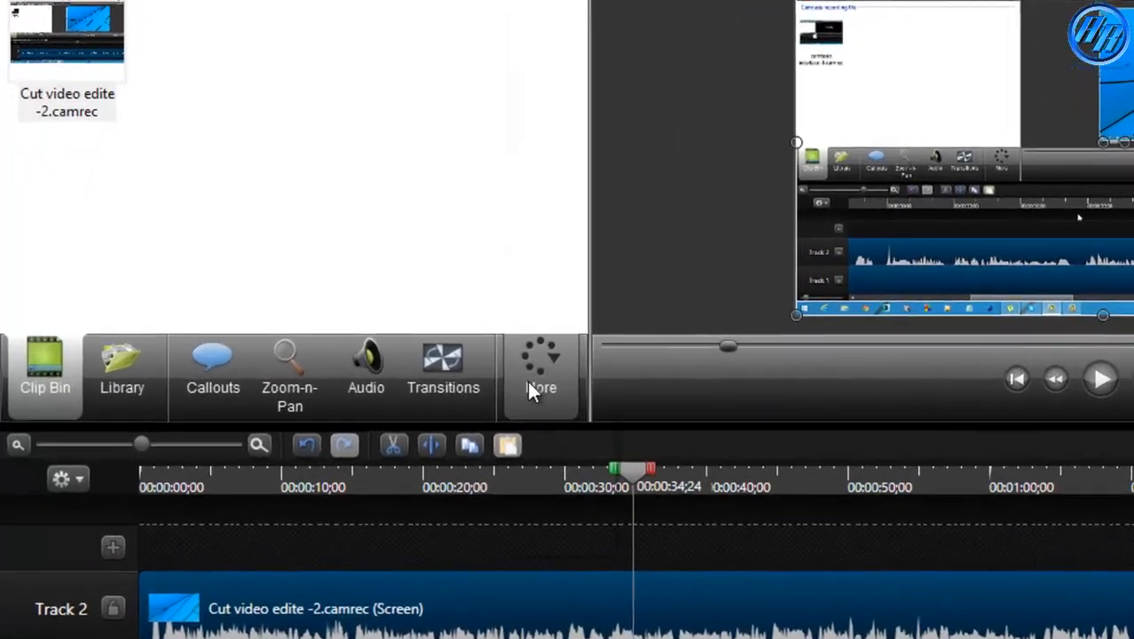
Open the Visual Properties of the selected clip and look through the available settings.
left_click(376, 368)
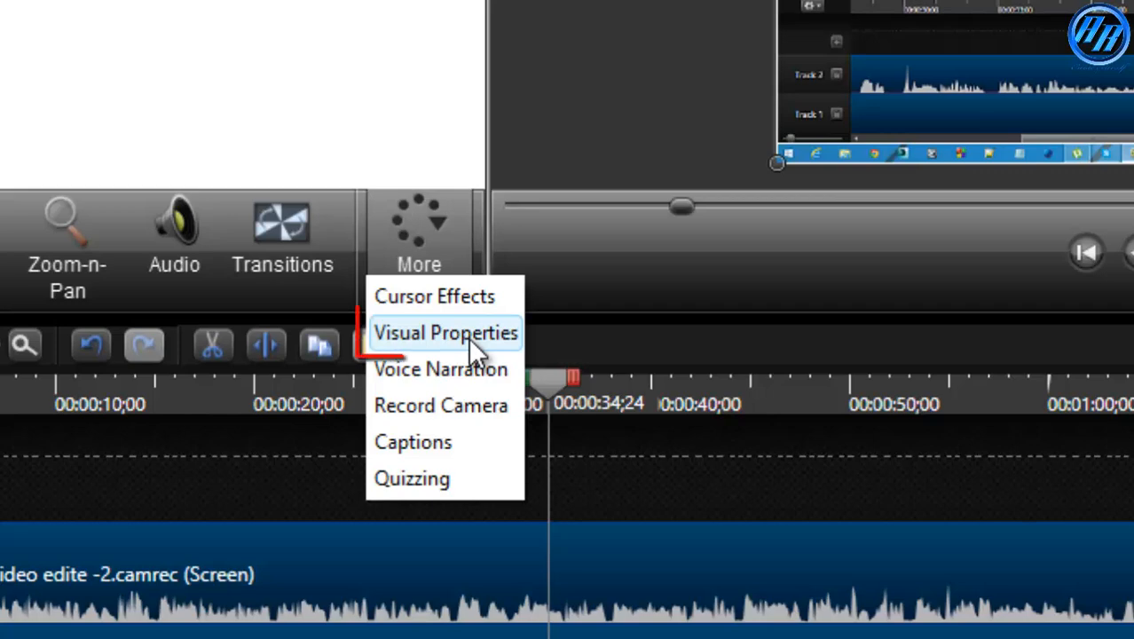
left_click(468, 335)
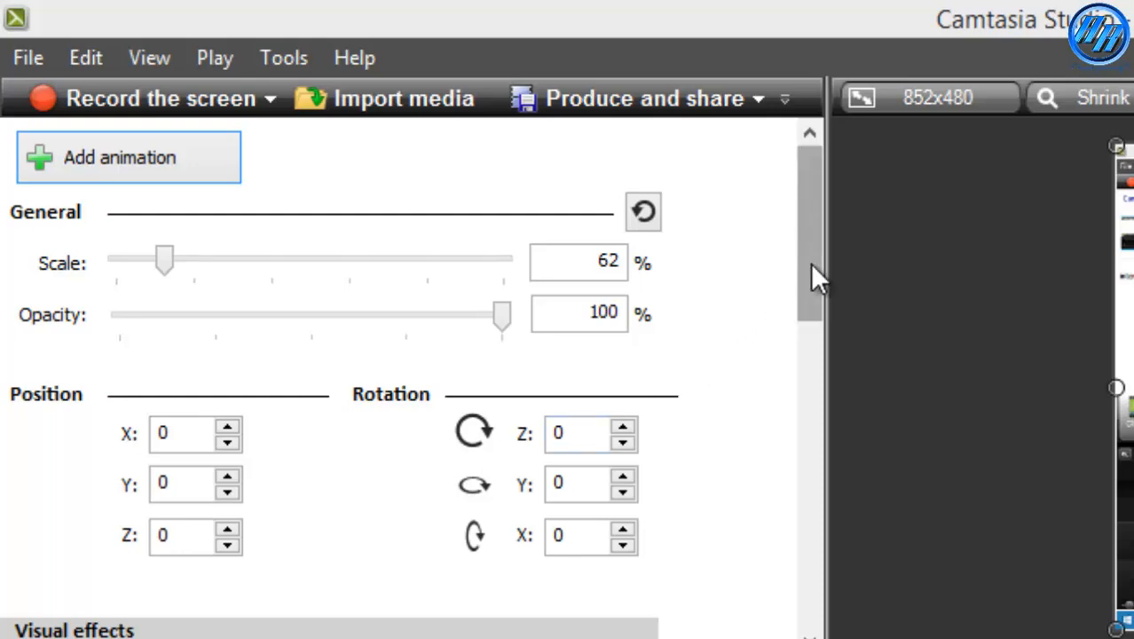
left_click_drag(810, 263, 813, 519)
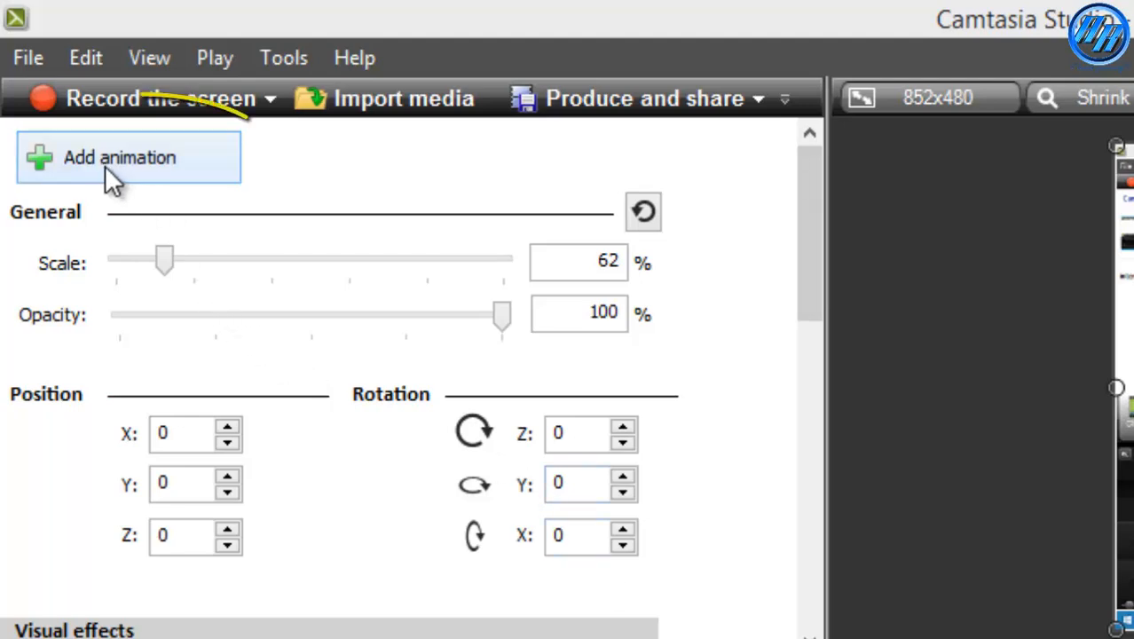
Add a zoom-in animation at 0:00:34;24 with 131% scale, moving the clip to position X 41, Y 187.
left_click(105, 165)
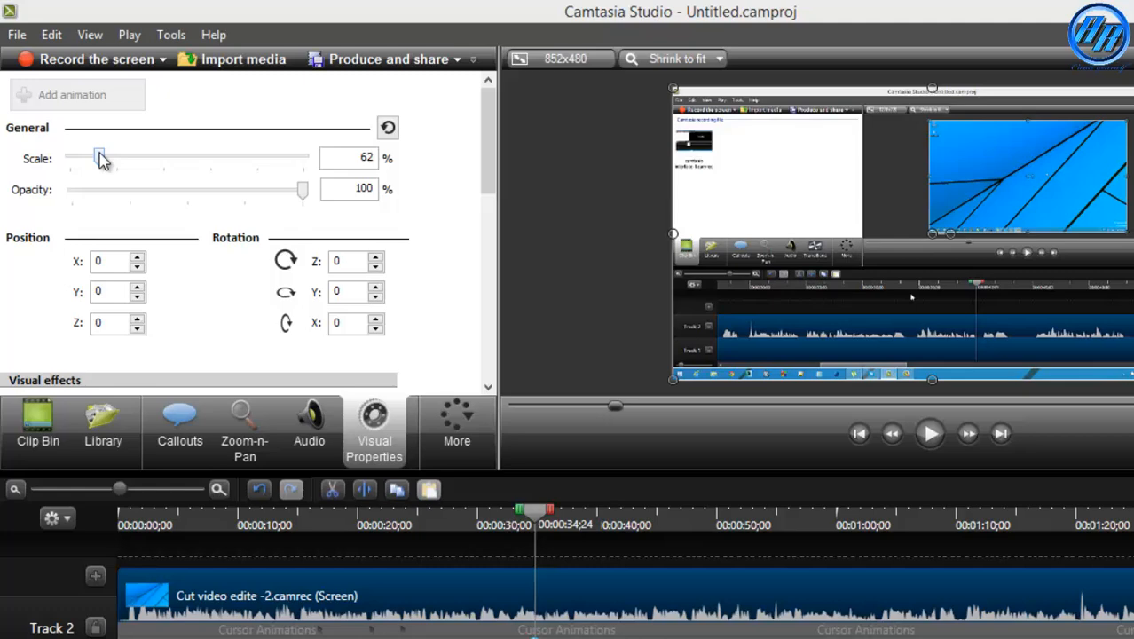
left_click_drag(112, 176, 131, 158)
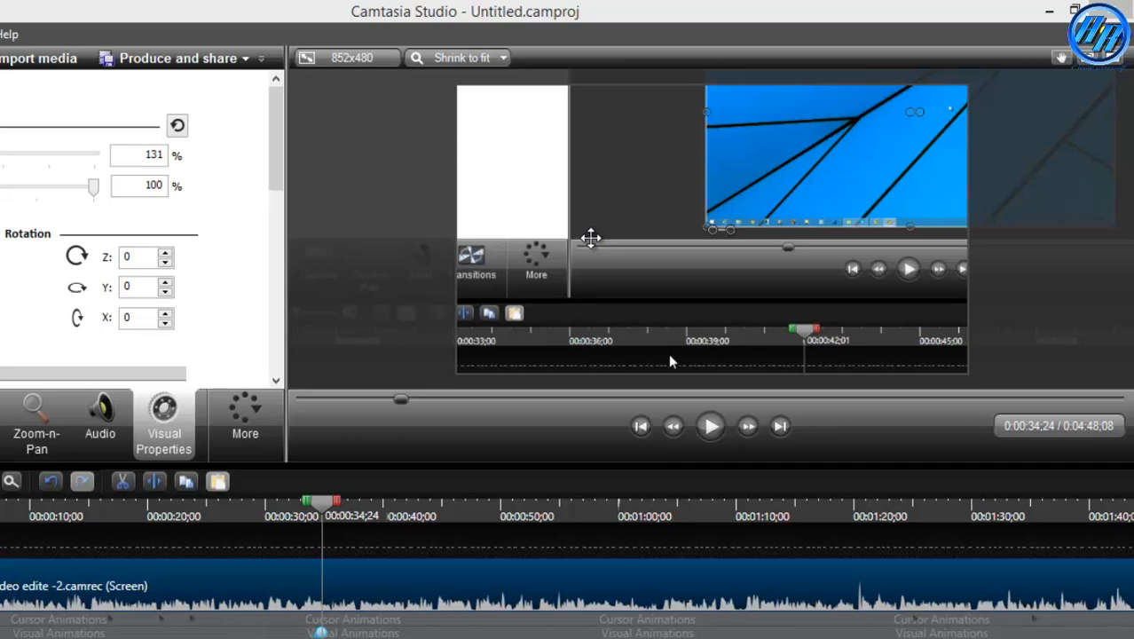
left_click_drag(624, 270, 651, 167)
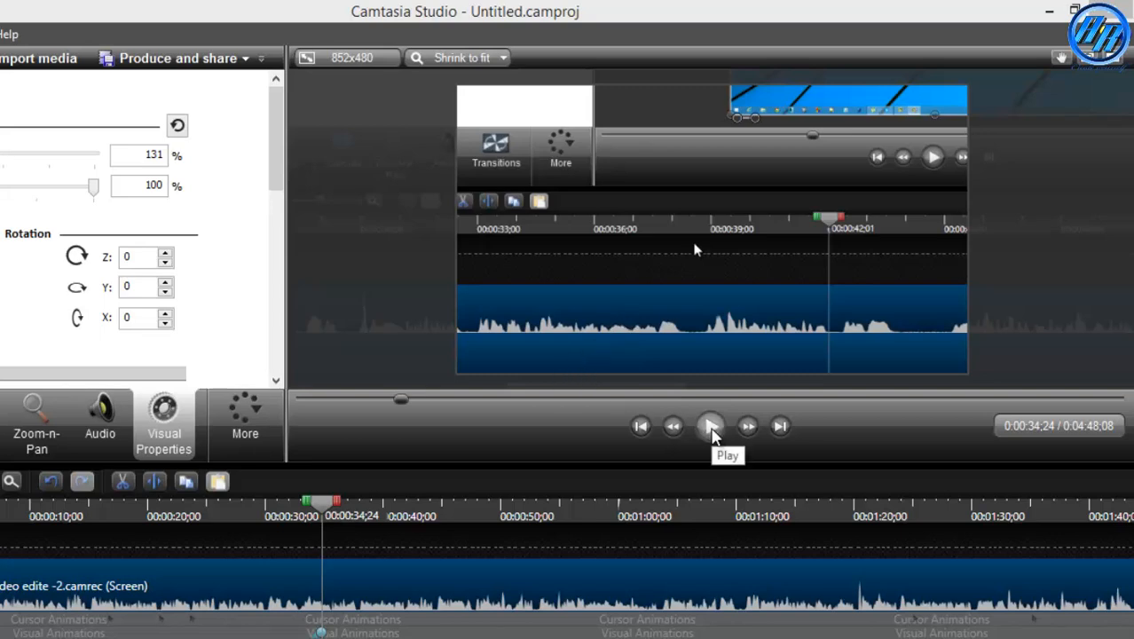
Add a zoom-out animation at 0:00:38;15 that scales the clip to 62% and centers it at position X 0, Y 0.
left_click(712, 429)
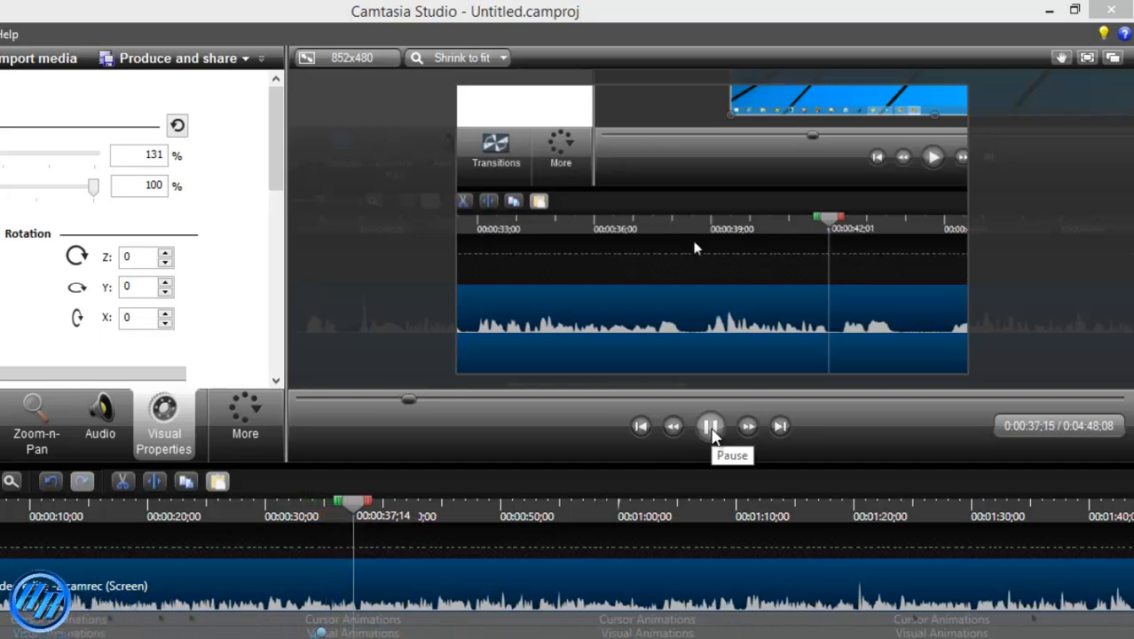
left_click(712, 429)
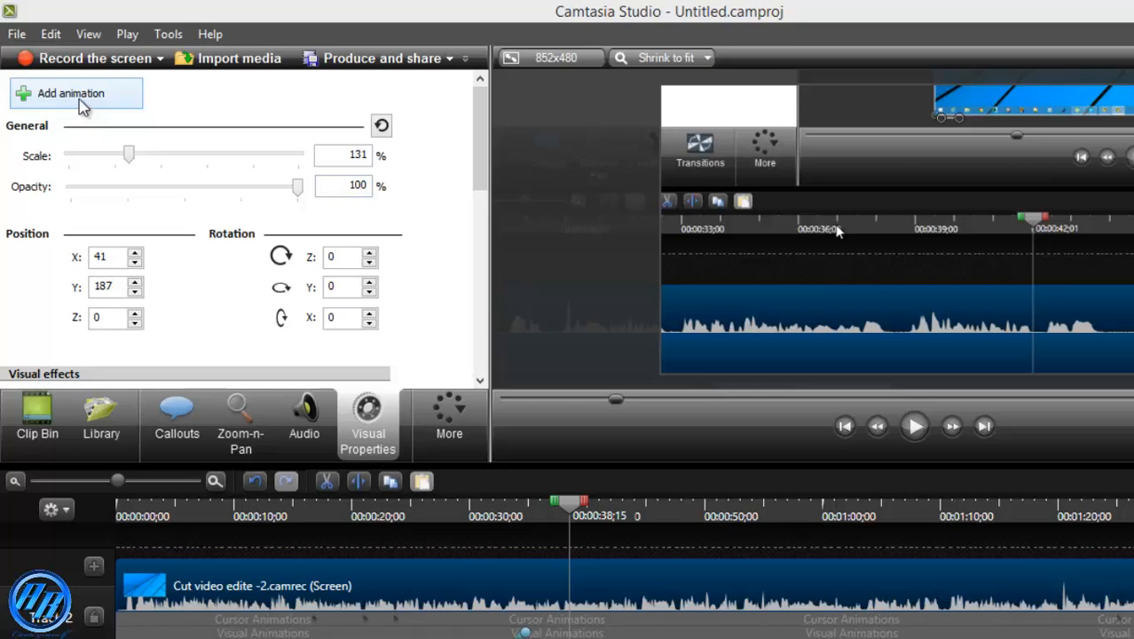
left_click(83, 104)
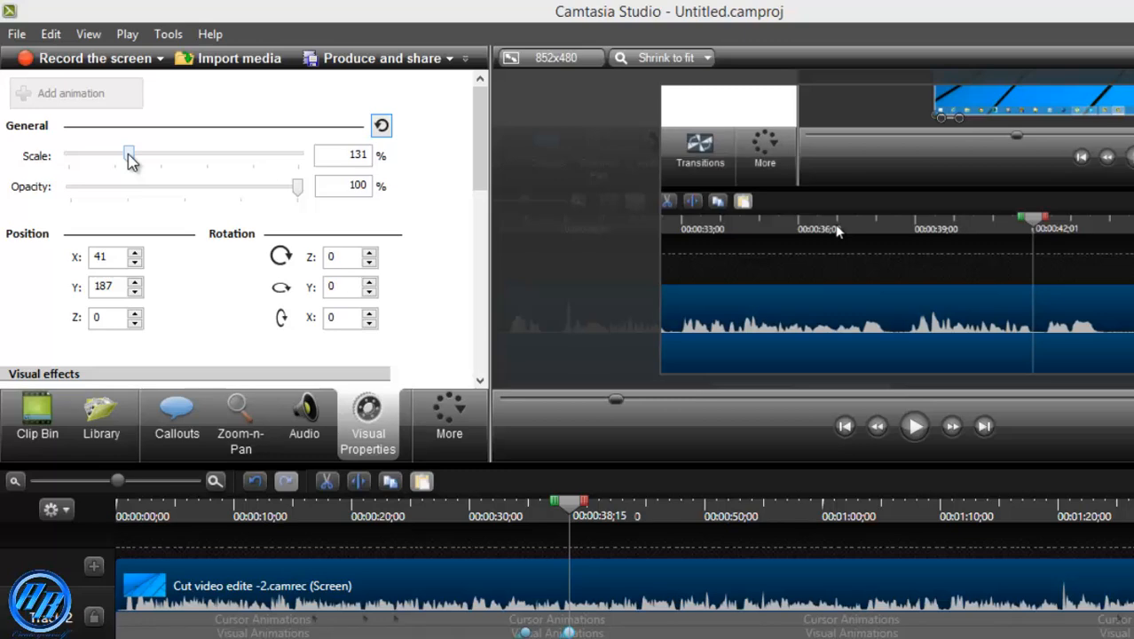
left_click_drag(130, 160, 99, 176)
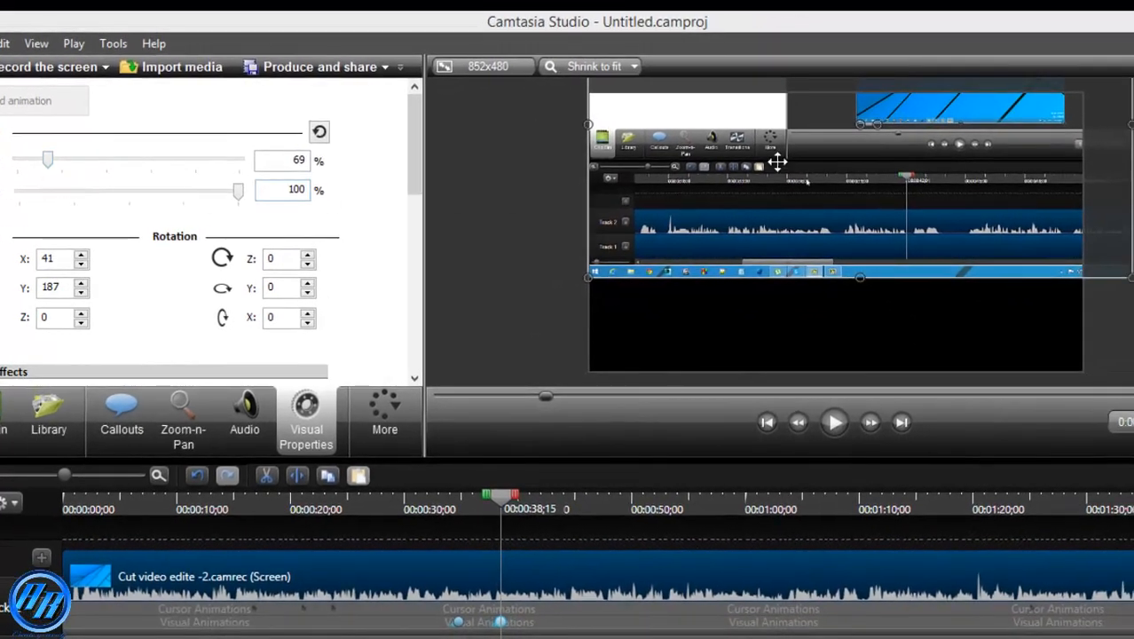
left_click_drag(822, 160, 769, 268)
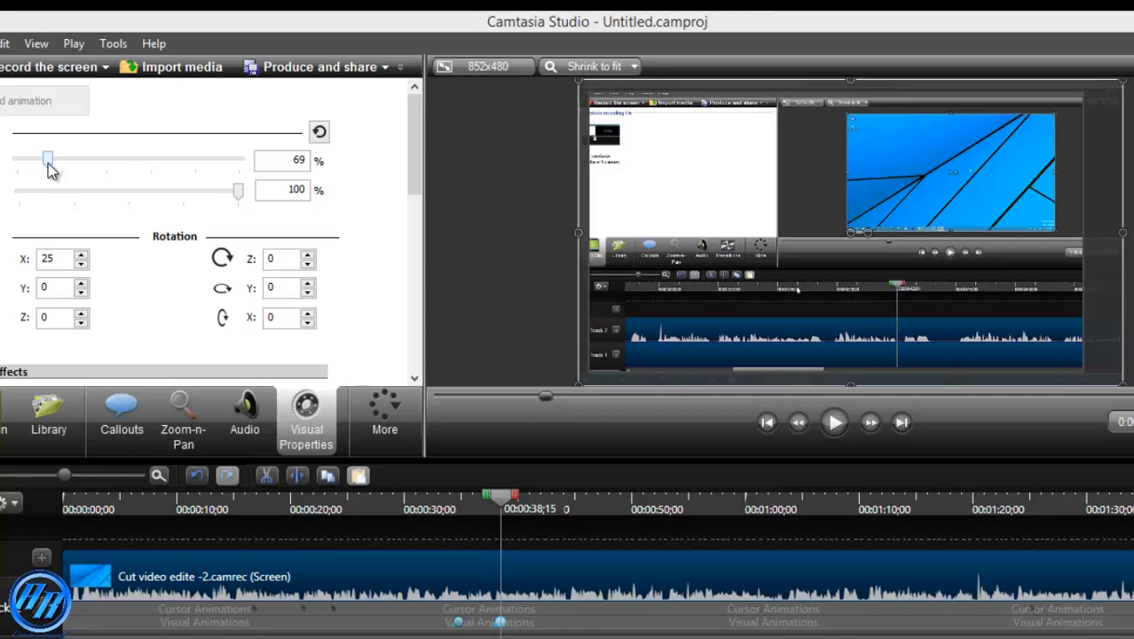
left_click_drag(48, 168, 50, 171)
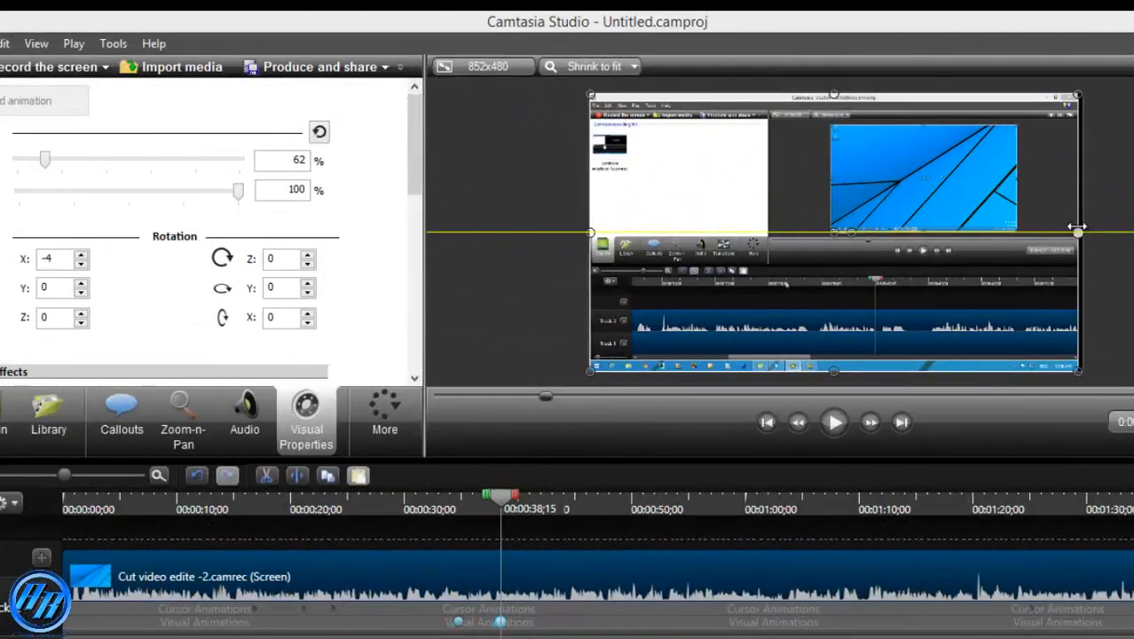
left_click_drag(1078, 228, 1080, 218)
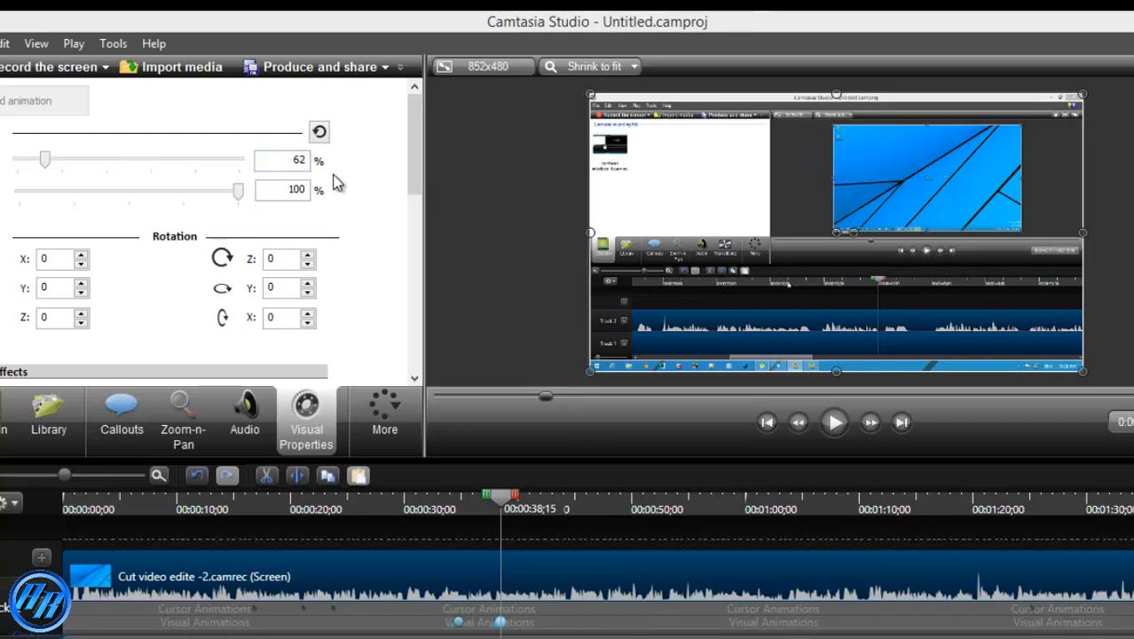
Play back the timeline from about 0:00:30;10 to review both the zoom-in and zoom-out animations.
left_click(834, 424)
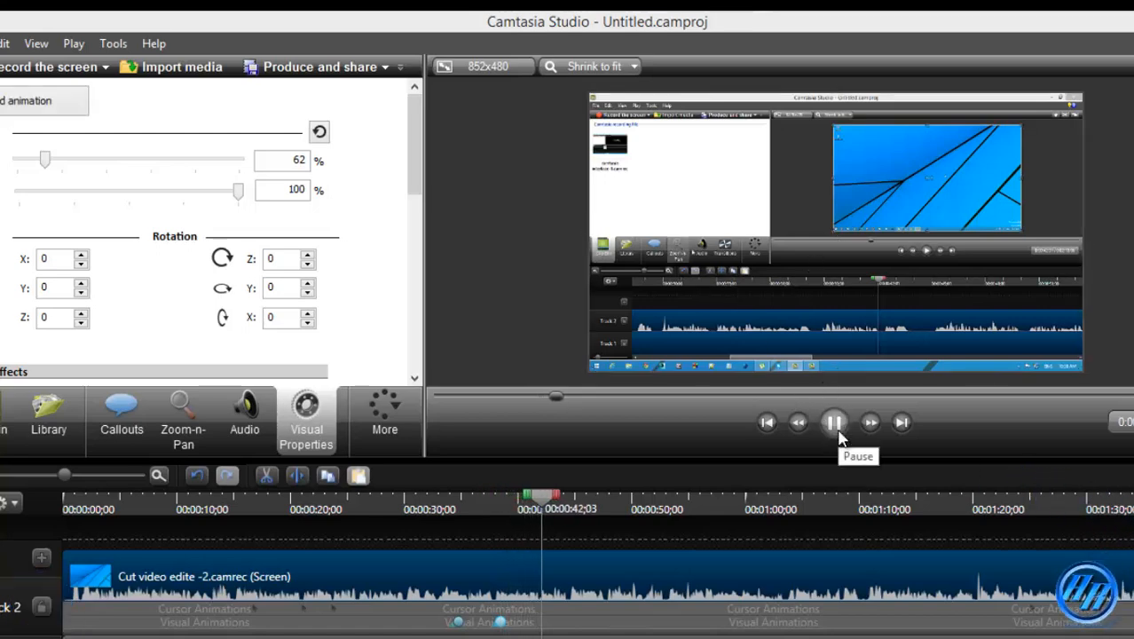
left_click(835, 425)
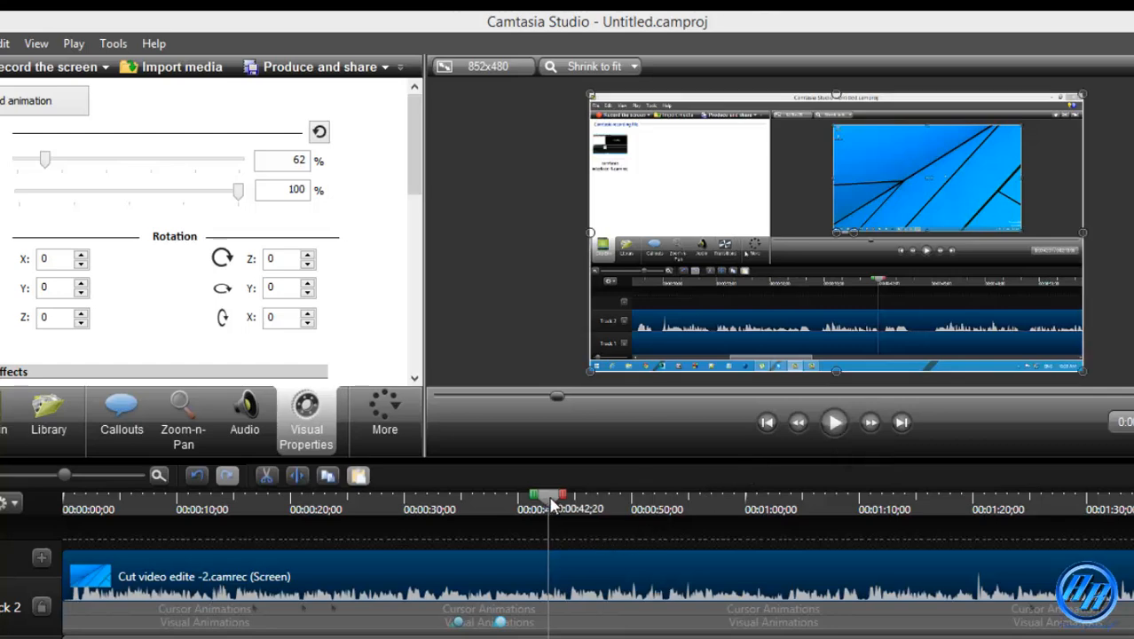
left_click_drag(551, 504, 411, 504)
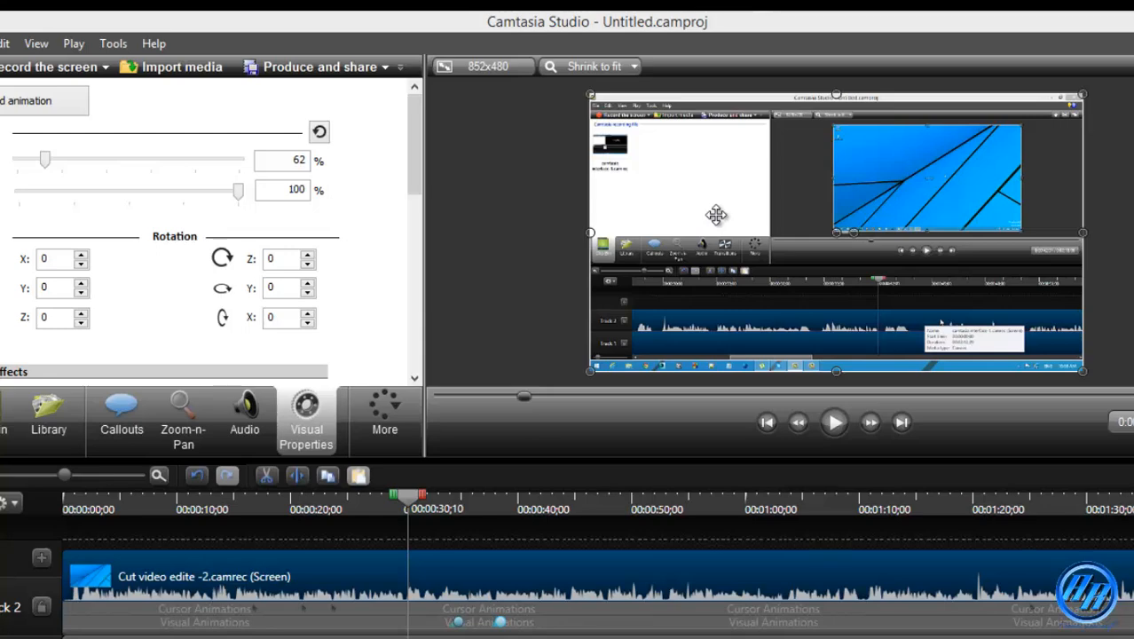
left_click(836, 431)
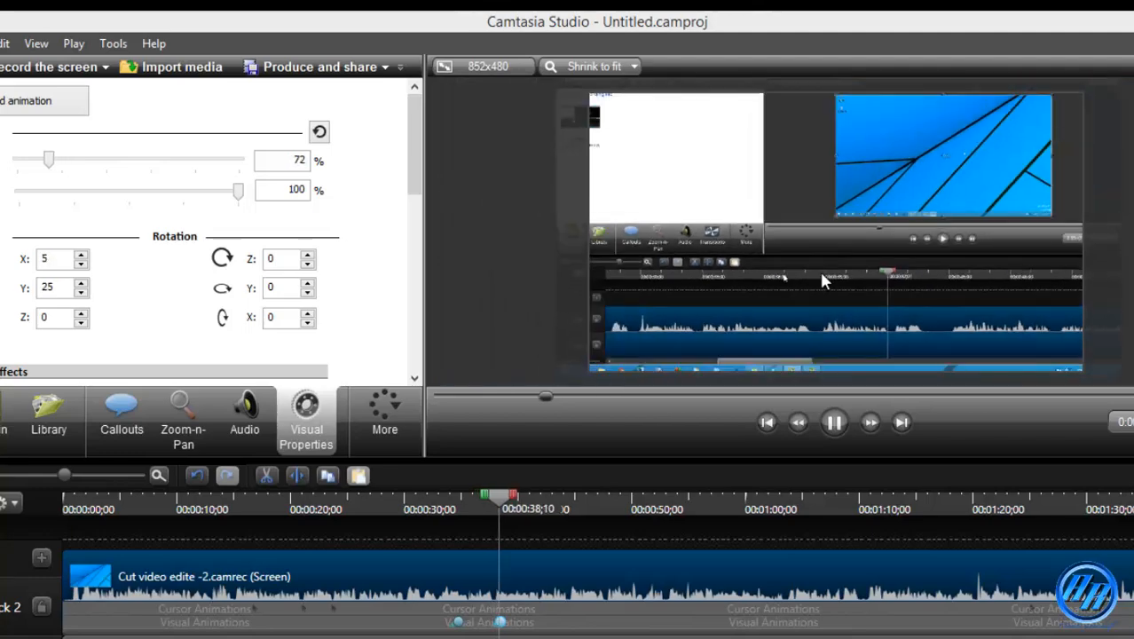
left_click(835, 424)
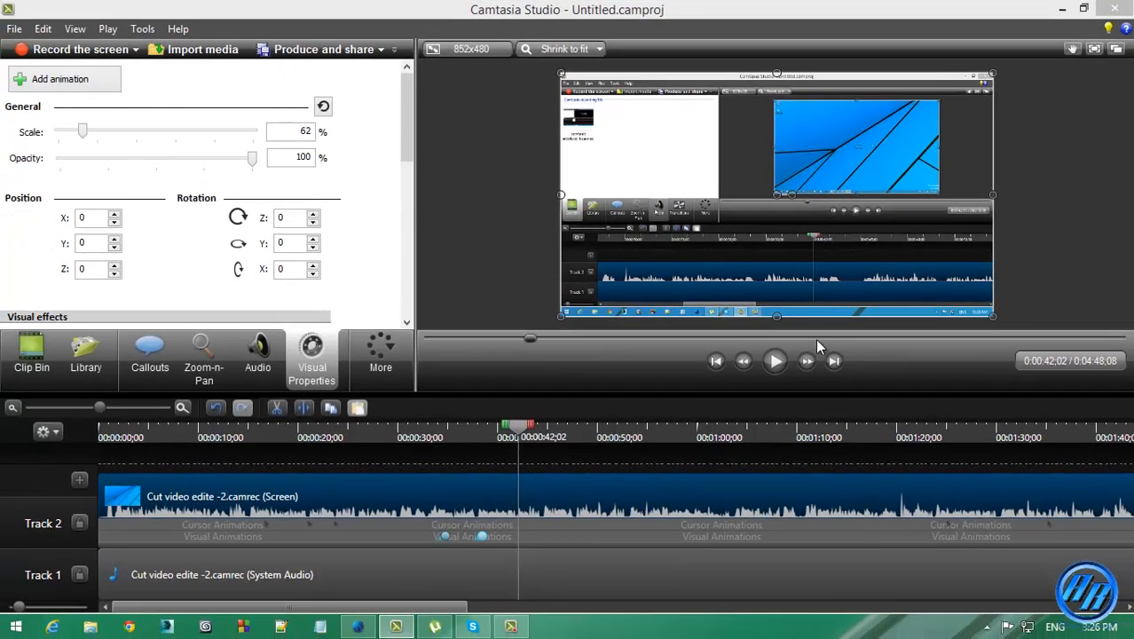
Add another zoom-in animation at 0:00:44;20 with 137% scale, moving the clip to position X 203, Y 25.
left_click(777, 362)
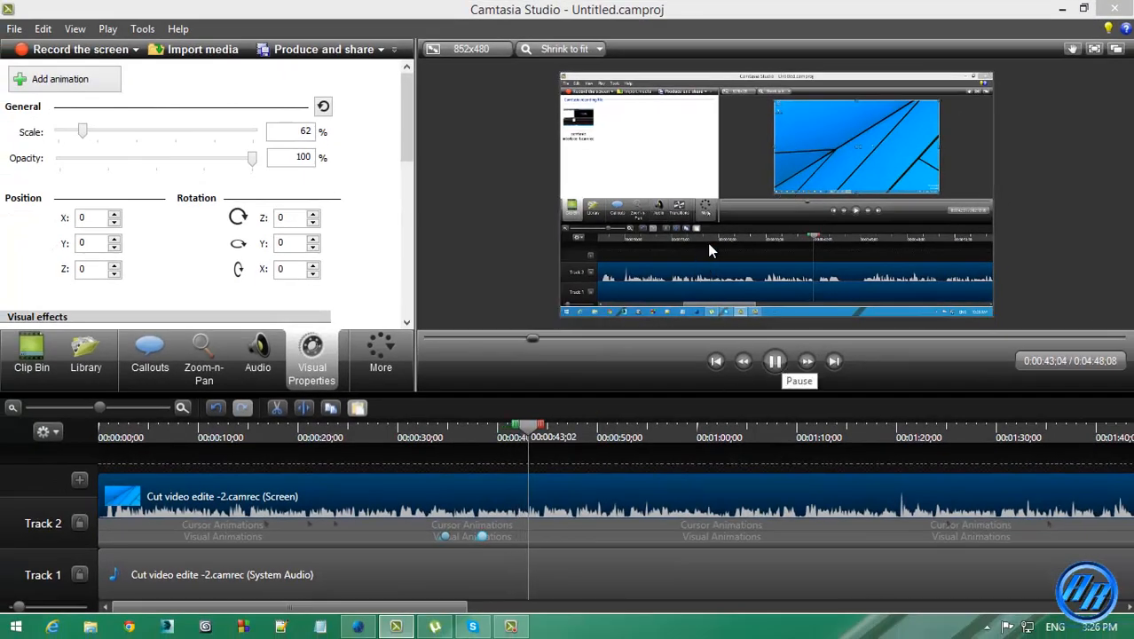
left_click(688, 240)
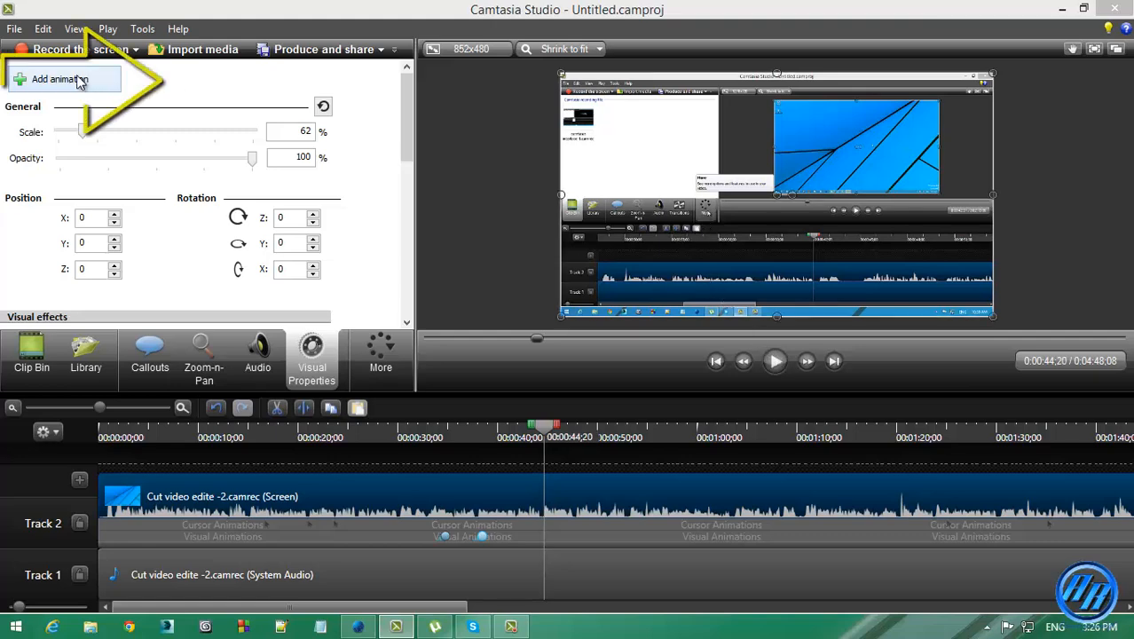
left_click(117, 80)
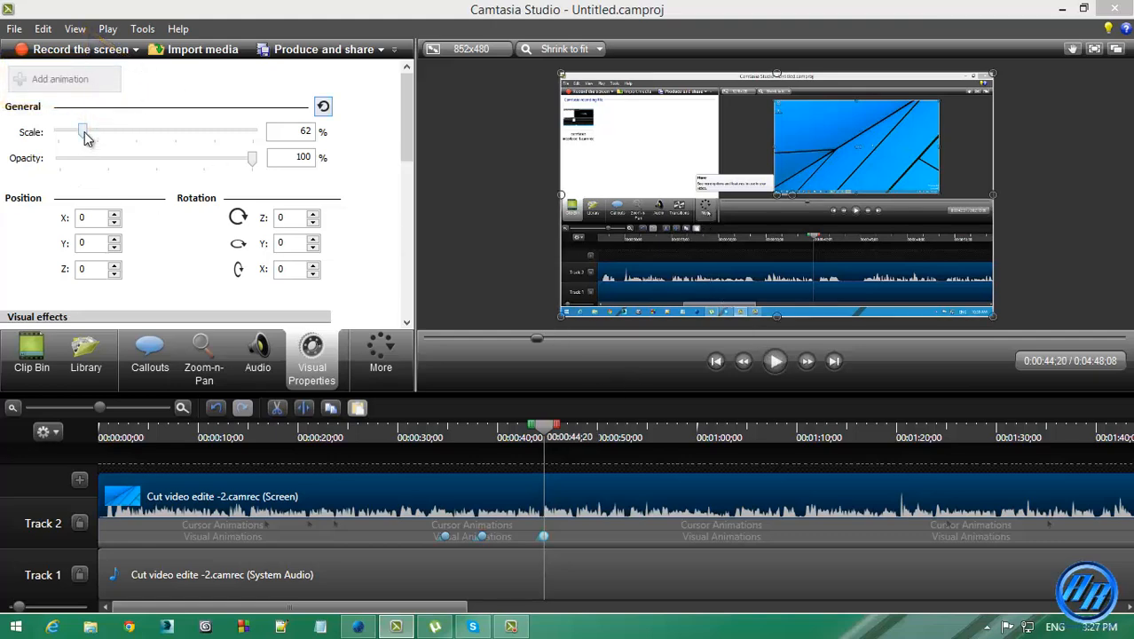
left_click_drag(87, 135, 112, 133)
left_click_drag(669, 211, 767, 202)
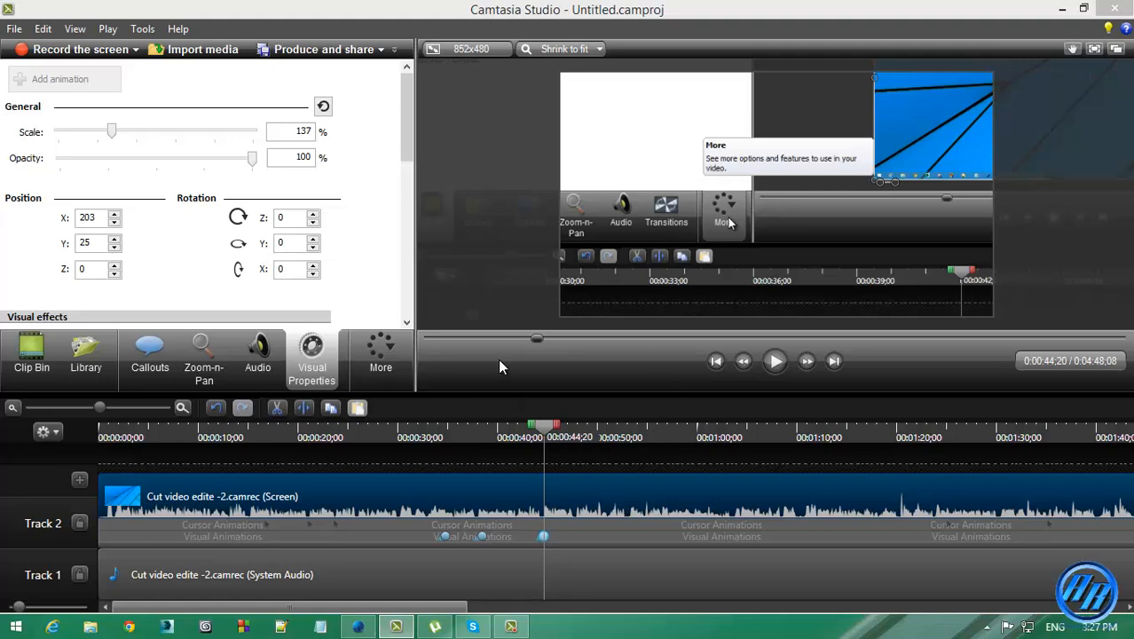
Add a zoom-out animation at 0:00:48;11 with 62% scale, moving the clip to about X -3, Y 2.
left_click(781, 367)
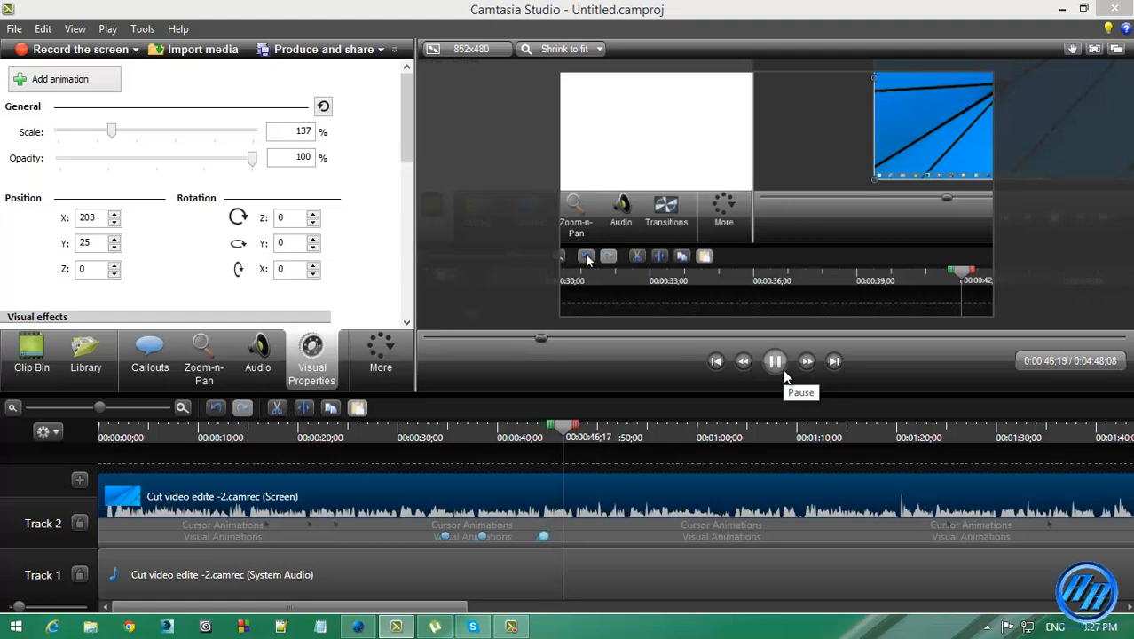
left_click(776, 368)
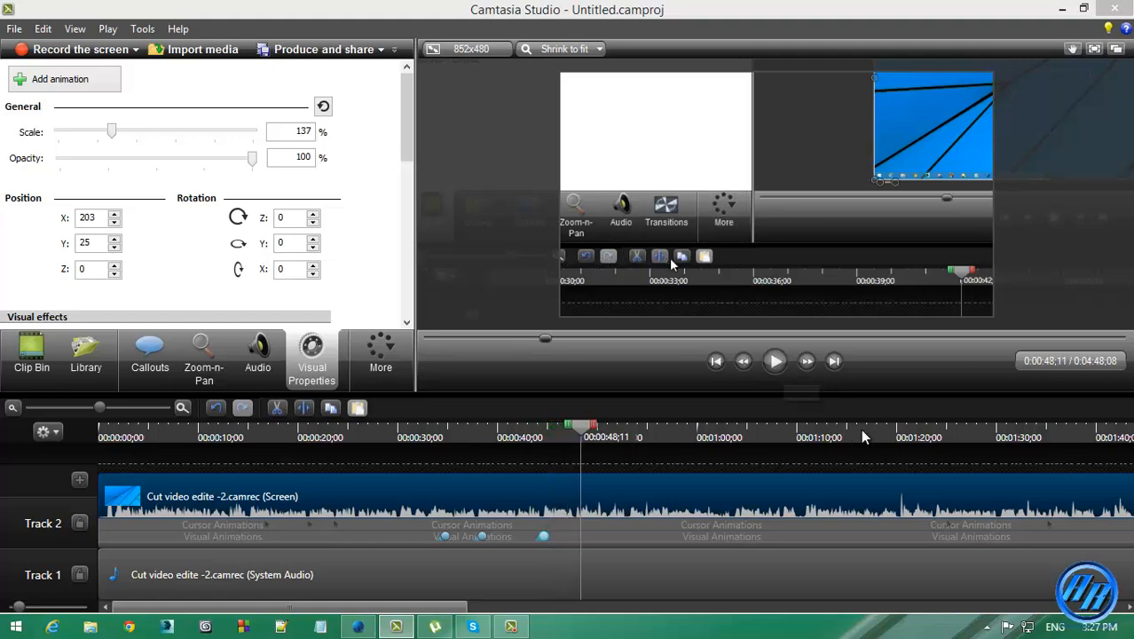
left_click(76, 79)
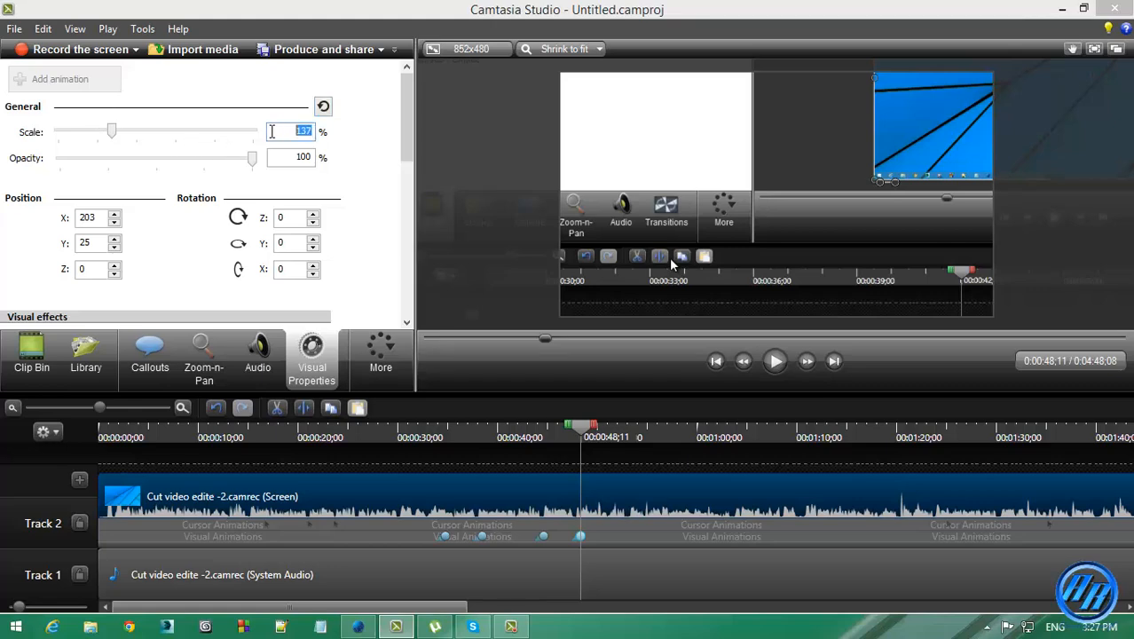
type("6")
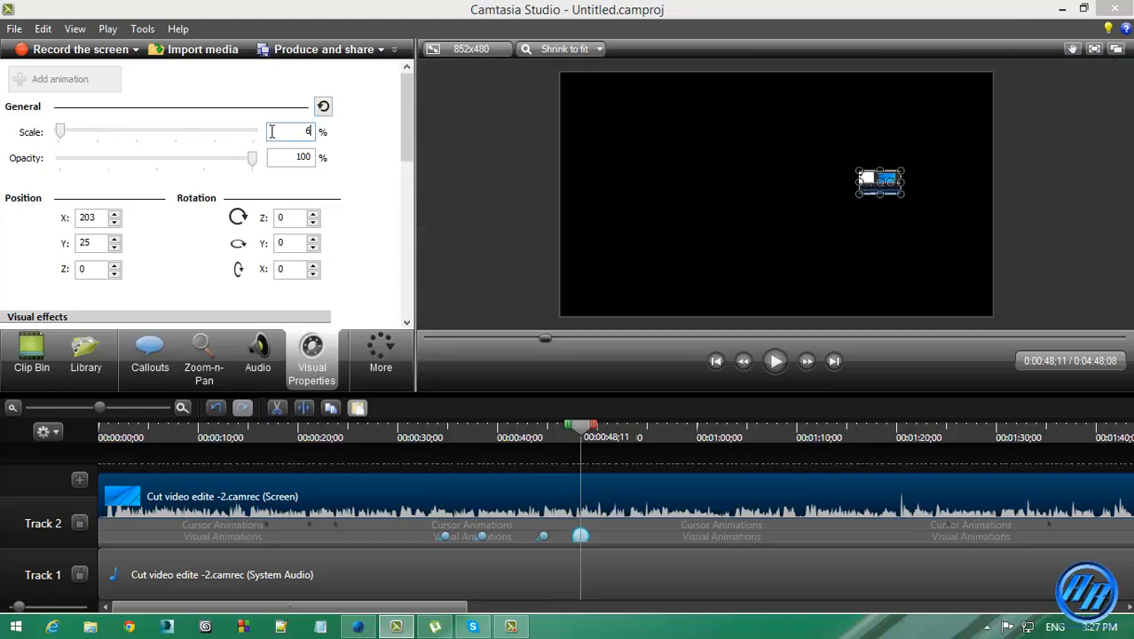
type("2")
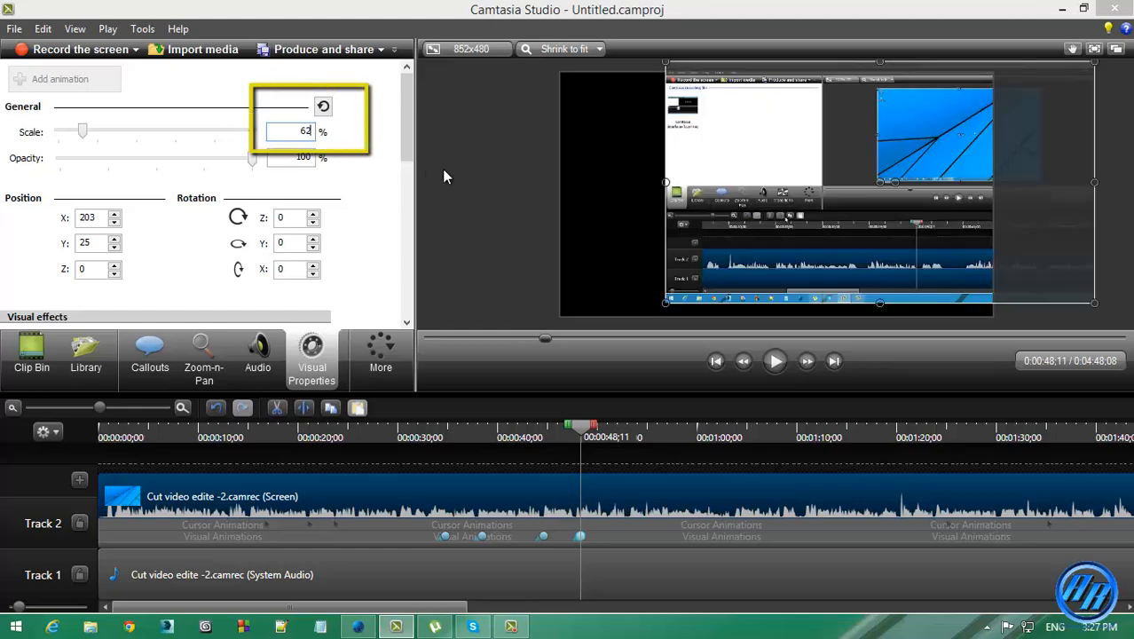
left_click_drag(782, 154, 677, 187)
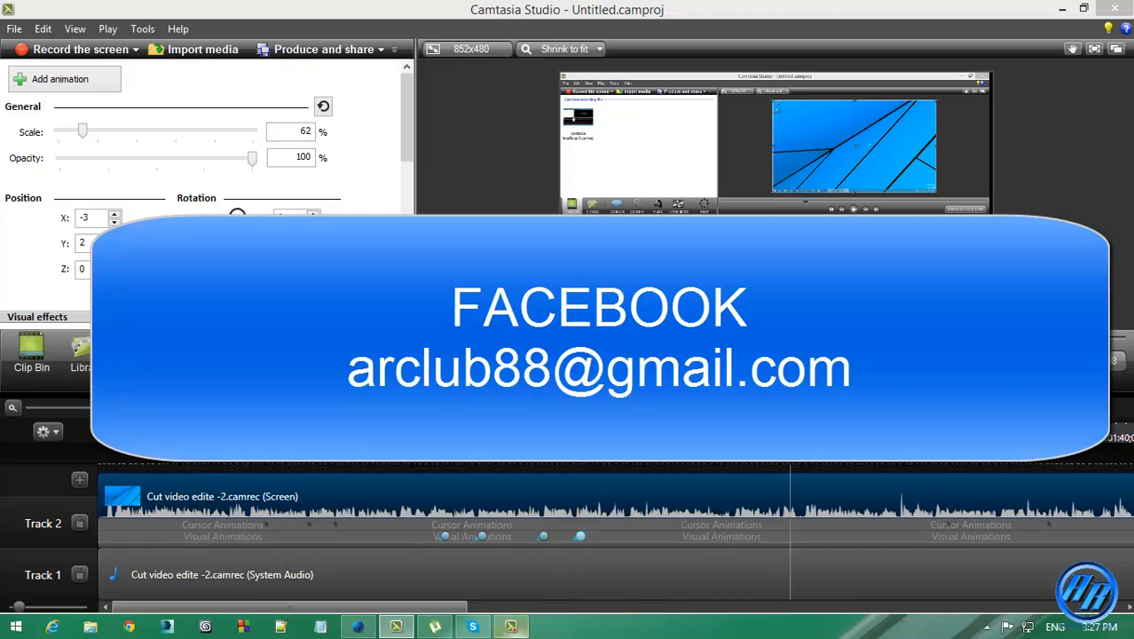
mouse_move(512, 628)
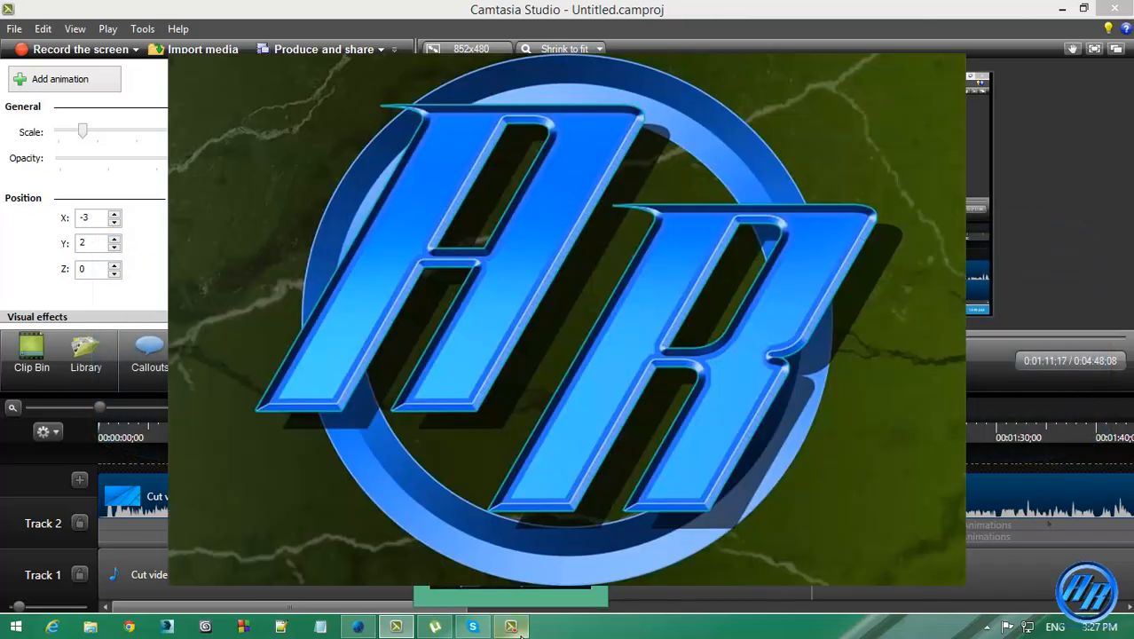